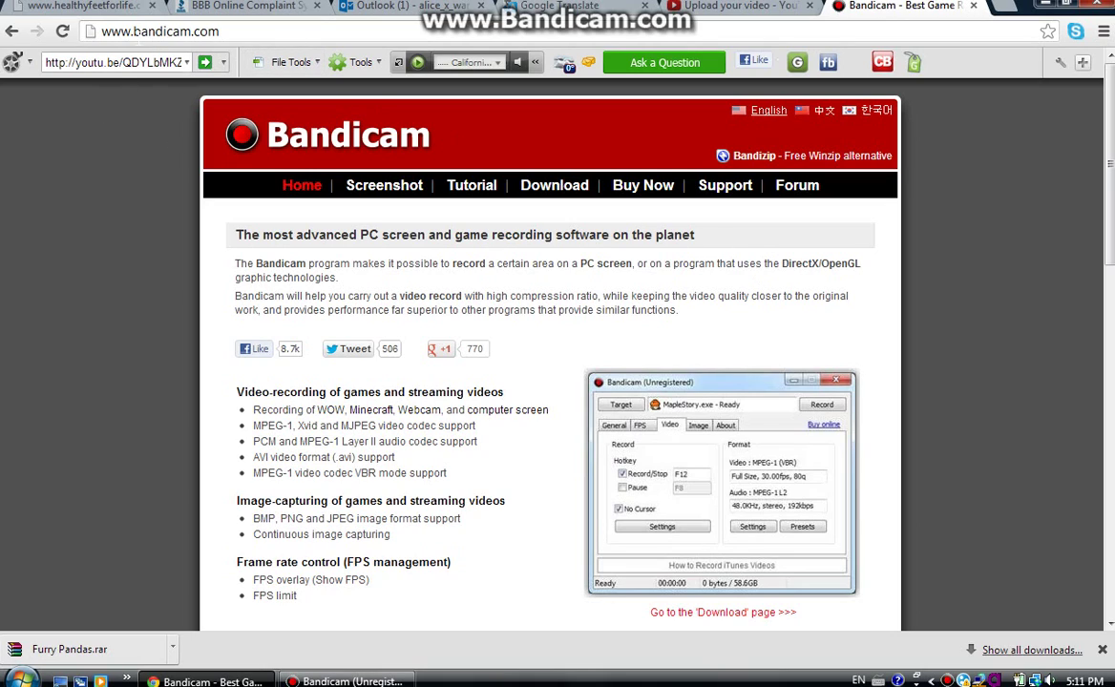
Step: Open Bandicam's Download page from the bandicam.com home page and go to the free download links
{"action": "left_click_drag", "start_coordinate": [101, 31], "coordinate": [199, 31]}
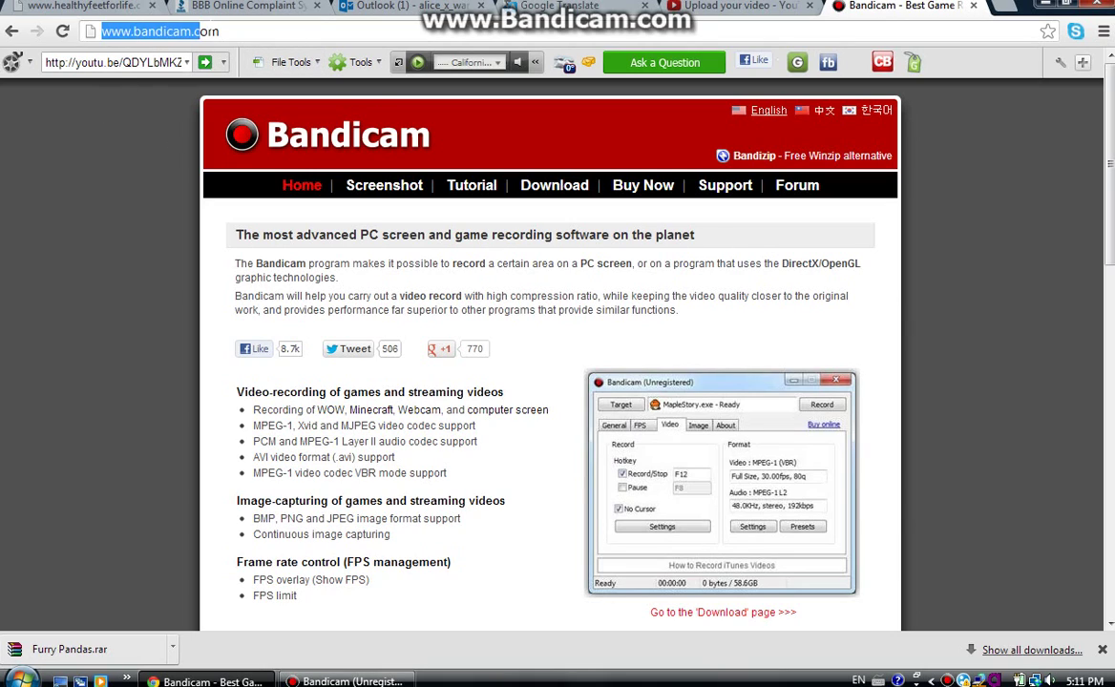
{"action": "left_click", "coordinate": [102, 32]}
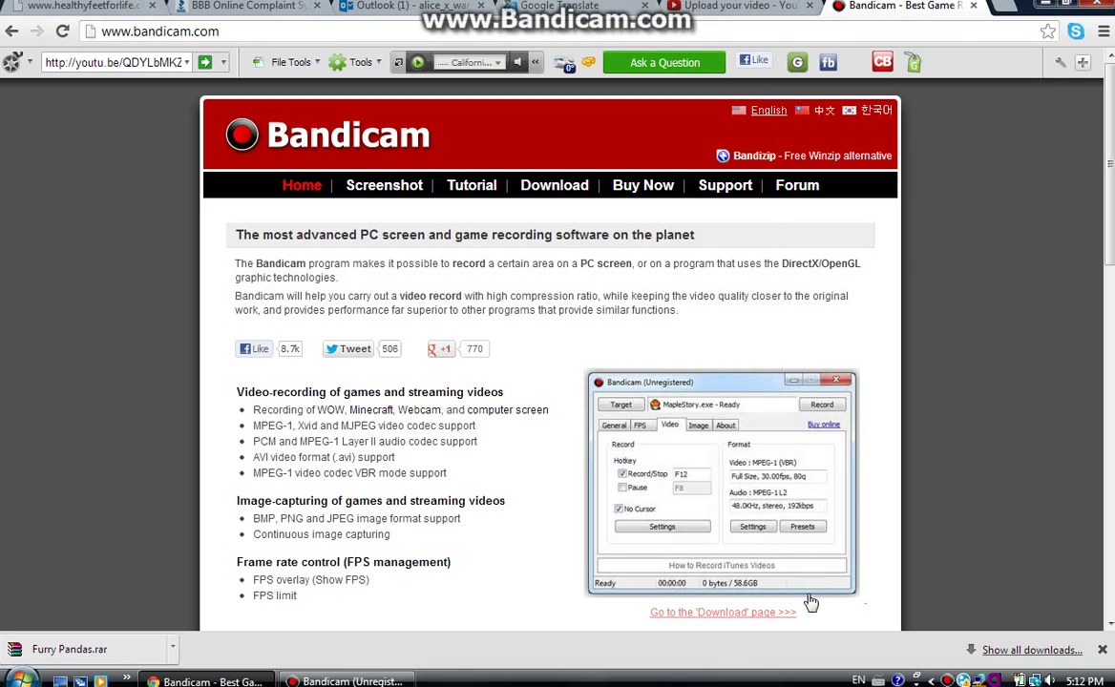
{"action": "scroll", "coordinate": [779, 423], "scroll_direction": "down", "scroll_amount": 2}
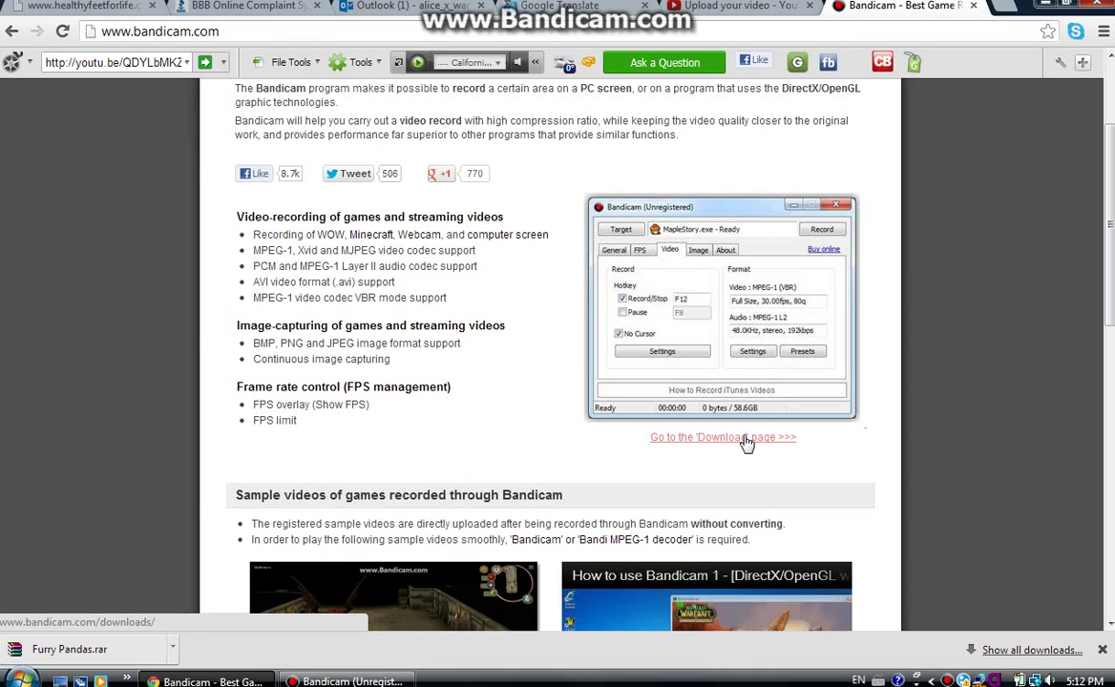
{"action": "left_click", "coordinate": [749, 439]}
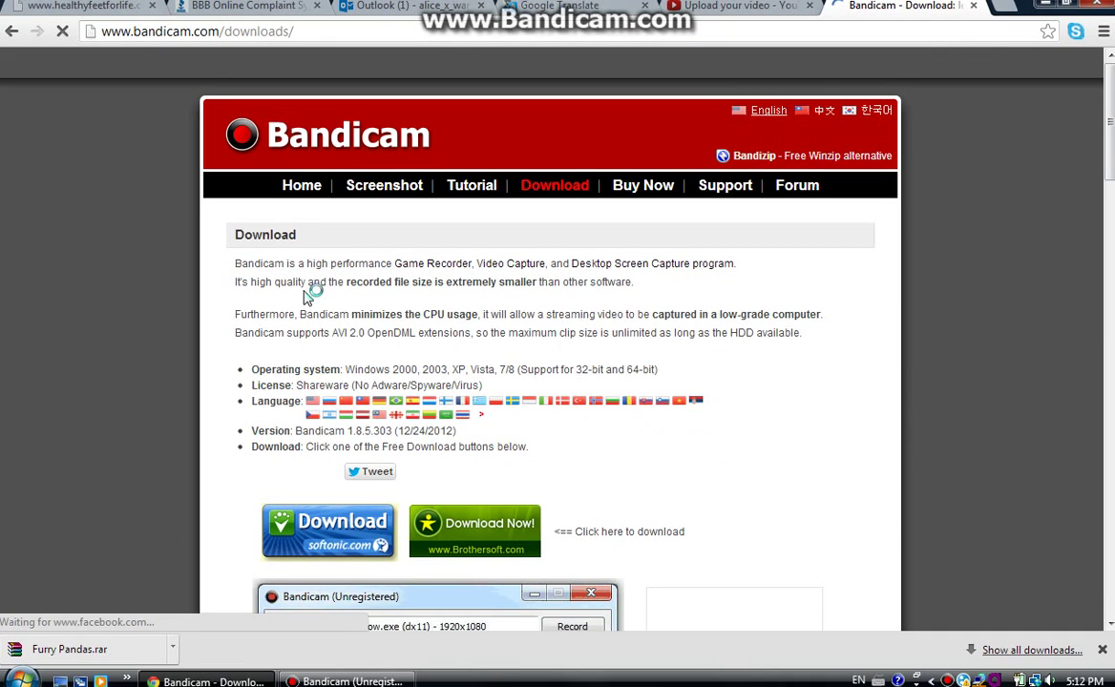
{"action": "scroll", "coordinate": [563, 406], "scroll_direction": "down", "scroll_amount": 2}
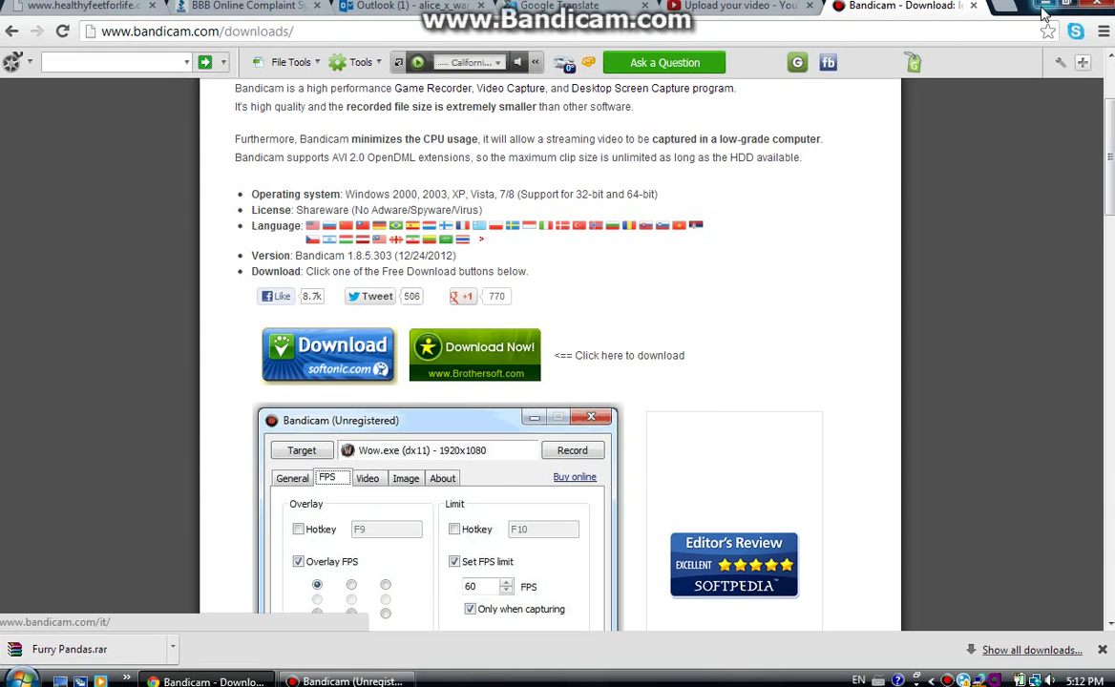
Step: Switch from the browser to the Bandicam recorder and review its recording target options
{"action": "left_click", "coordinate": [1044, 8]}
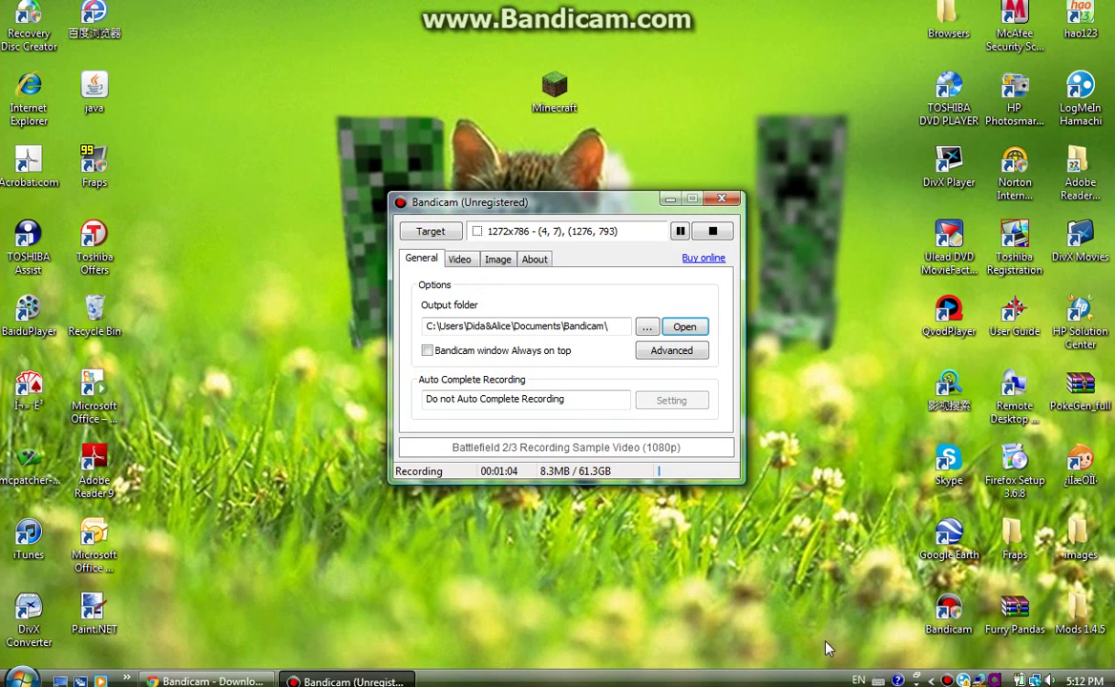
{"action": "left_click_drag", "start_coordinate": [864, 592], "coordinate": [845, 568]}
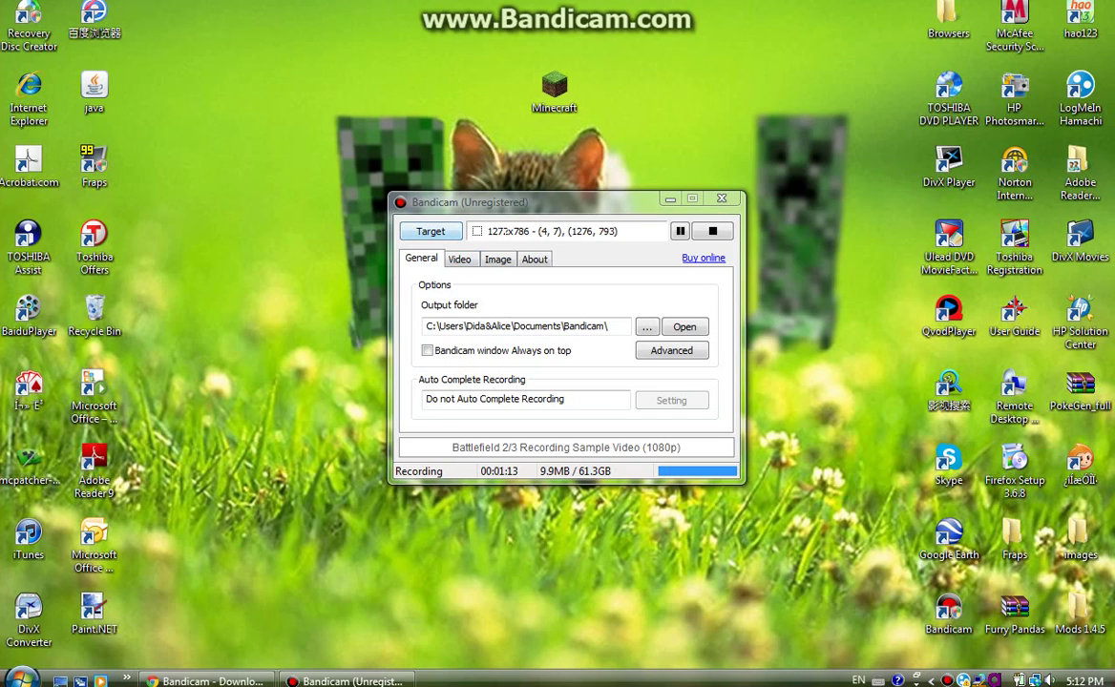
{"action": "left_click", "coordinate": [428, 233]}
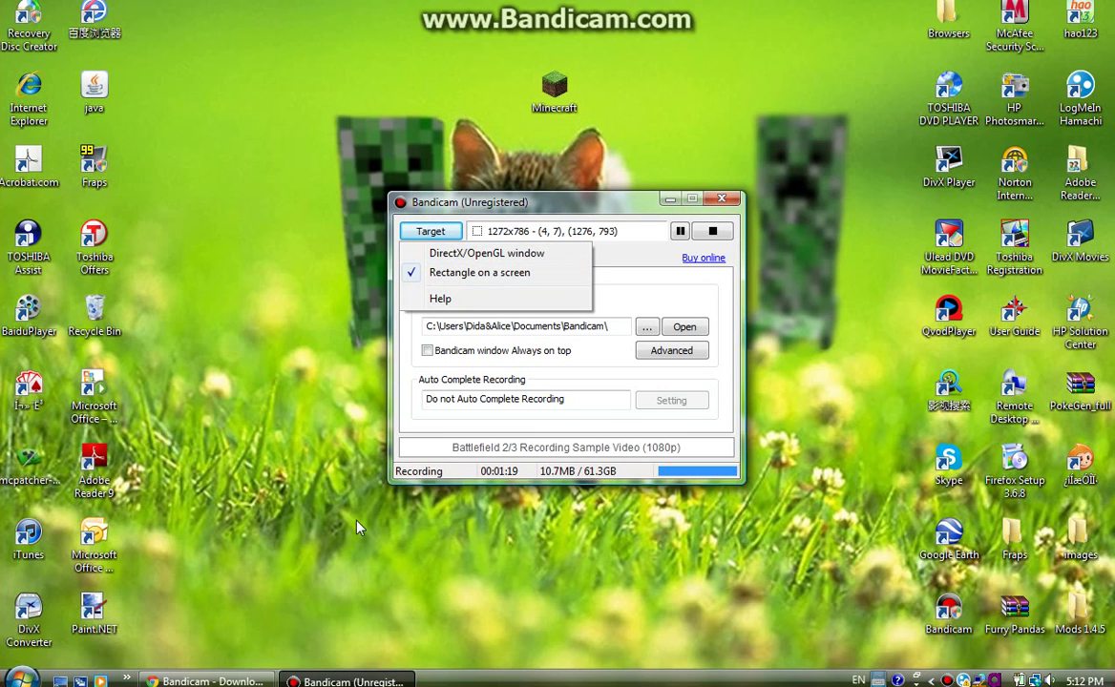
{"action": "left_click", "coordinate": [270, 194]}
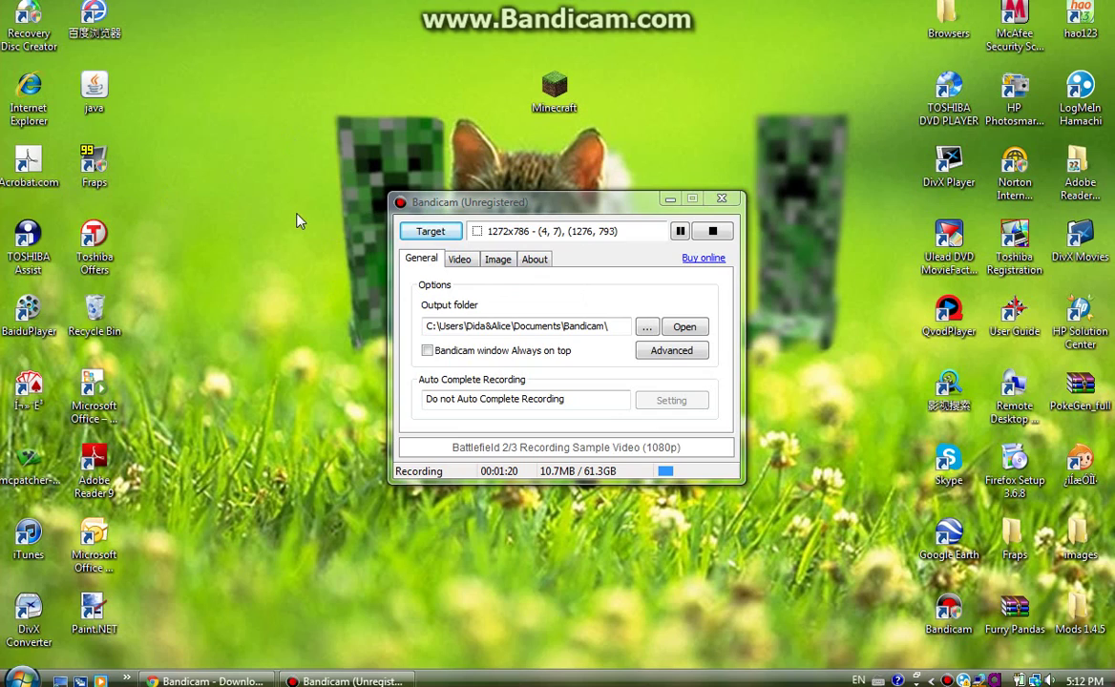
{"action": "left_click_drag", "start_coordinate": [340, 157], "coordinate": [316, 169]}
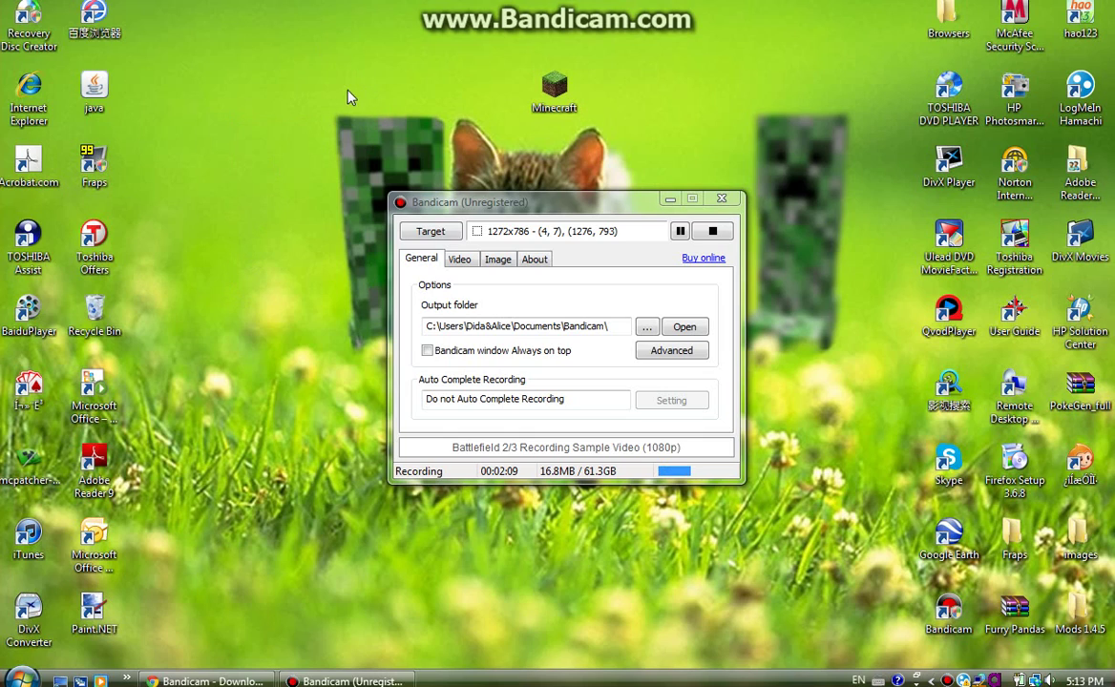
{"action": "left_click_drag", "start_coordinate": [349, 95], "coordinate": [300, 197]}
{"action": "left_click_drag", "start_coordinate": [349, 116], "coordinate": [363, 150]}
{"action": "left_click_drag", "start_coordinate": [320, 219], "coordinate": [242, 343]}
Step: Review the video format settings and the sound record settings, closing both without changes
{"action": "left_click", "coordinate": [460, 259]}
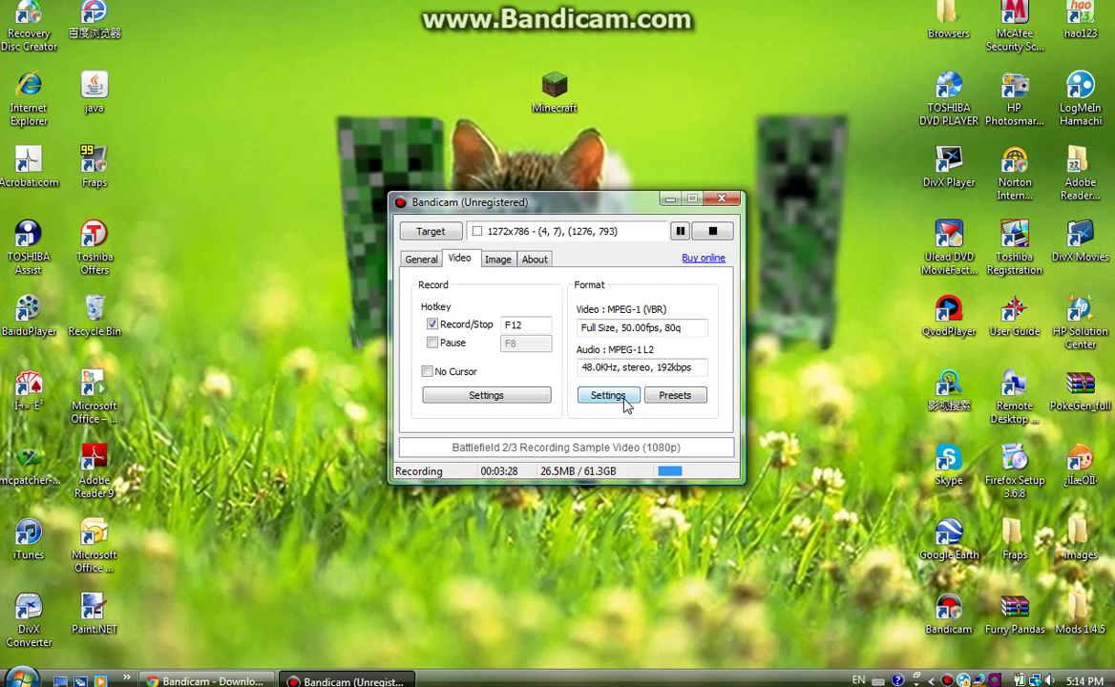
{"action": "left_click", "coordinate": [626, 403]}
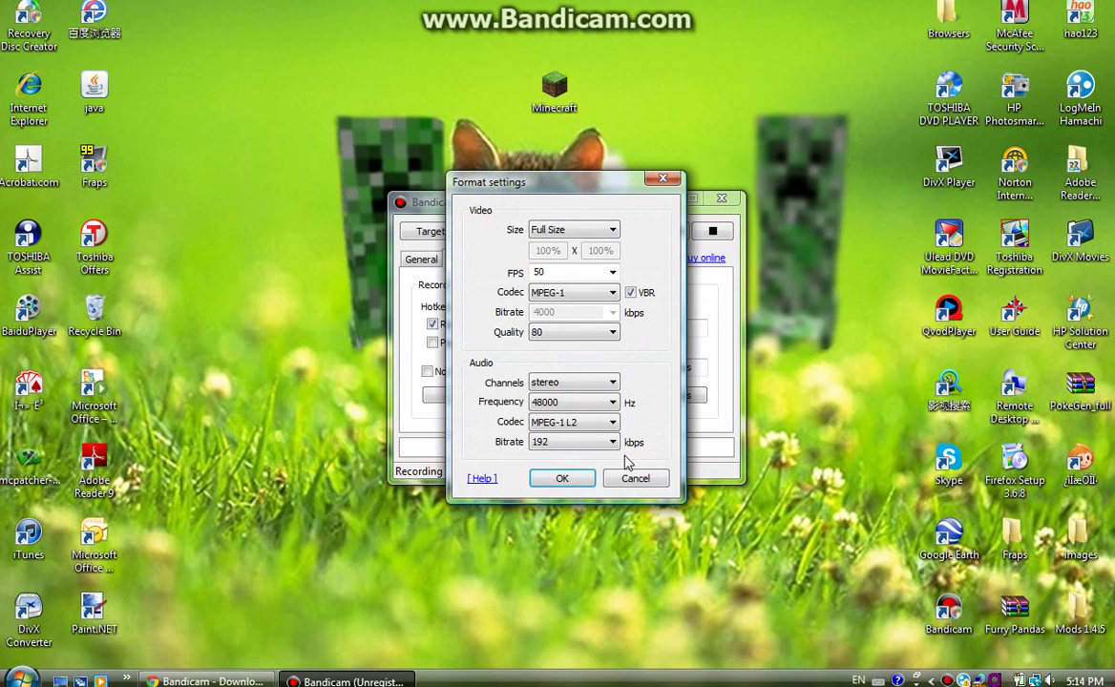
{"action": "left_click", "coordinate": [636, 478]}
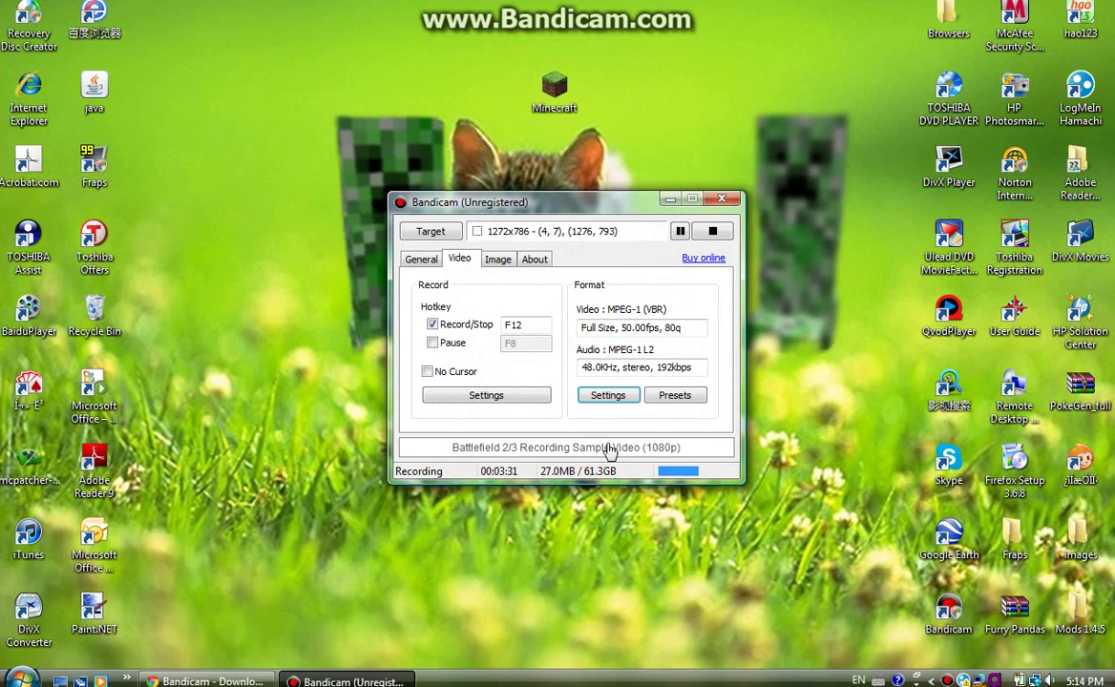
{"action": "left_click", "coordinate": [486, 395]}
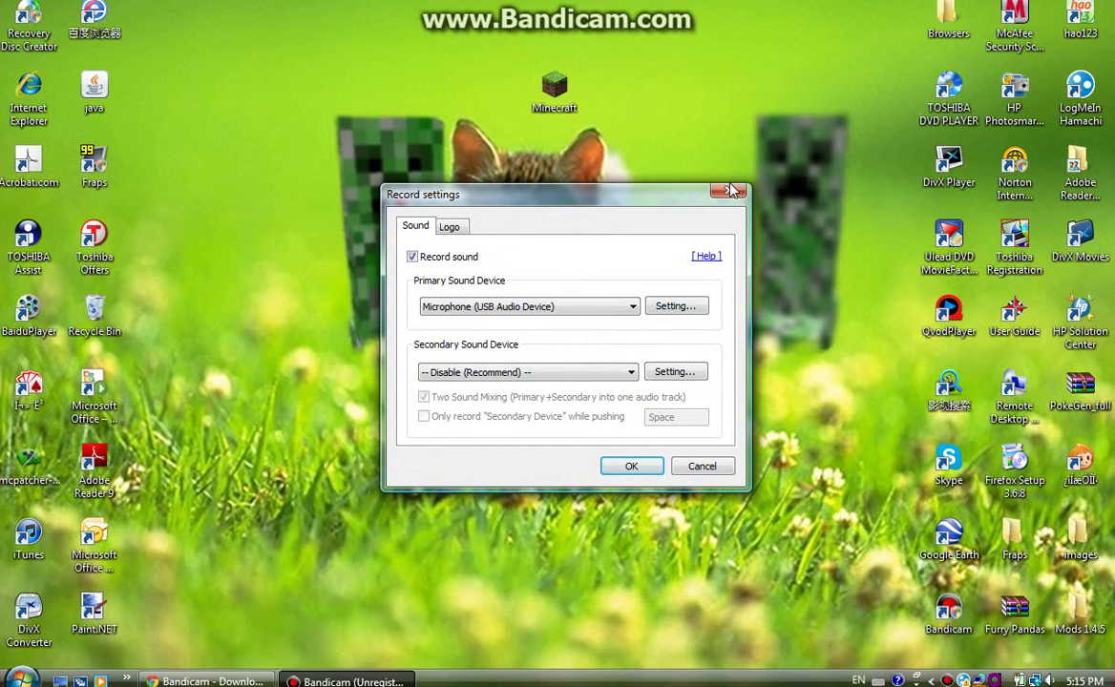
{"action": "left_click", "coordinate": [732, 190]}
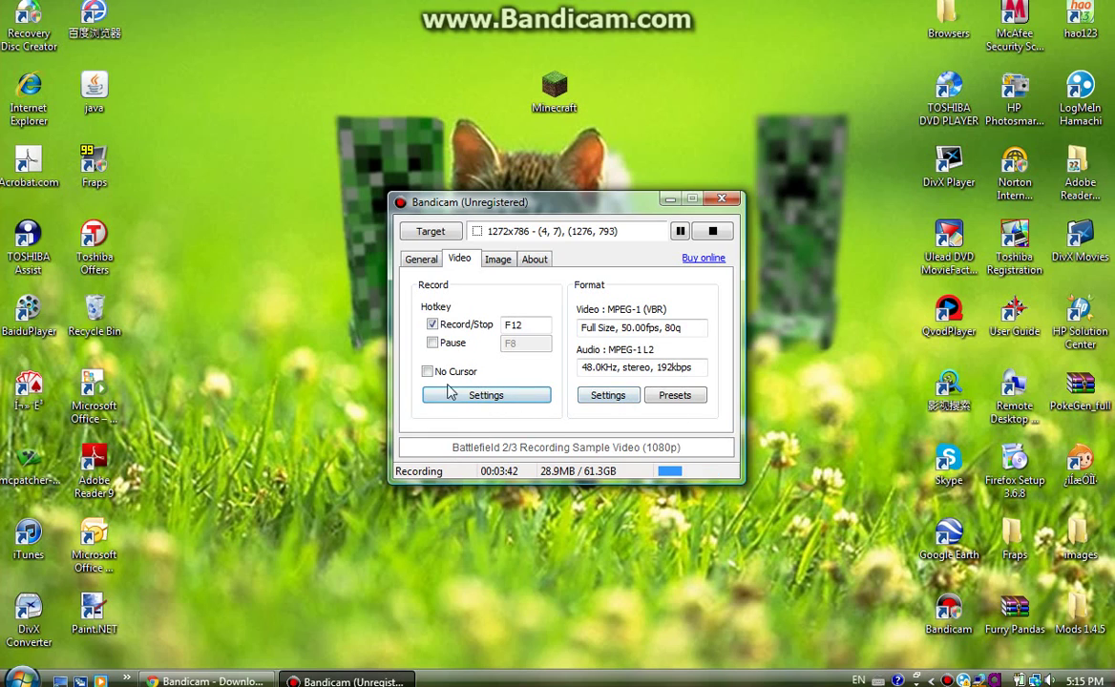
Step: In the video record settings, choose Microphone (USB Audio Device) as primary sound device, keep the secondary device disabled, and accept
{"action": "left_click", "coordinate": [491, 395]}
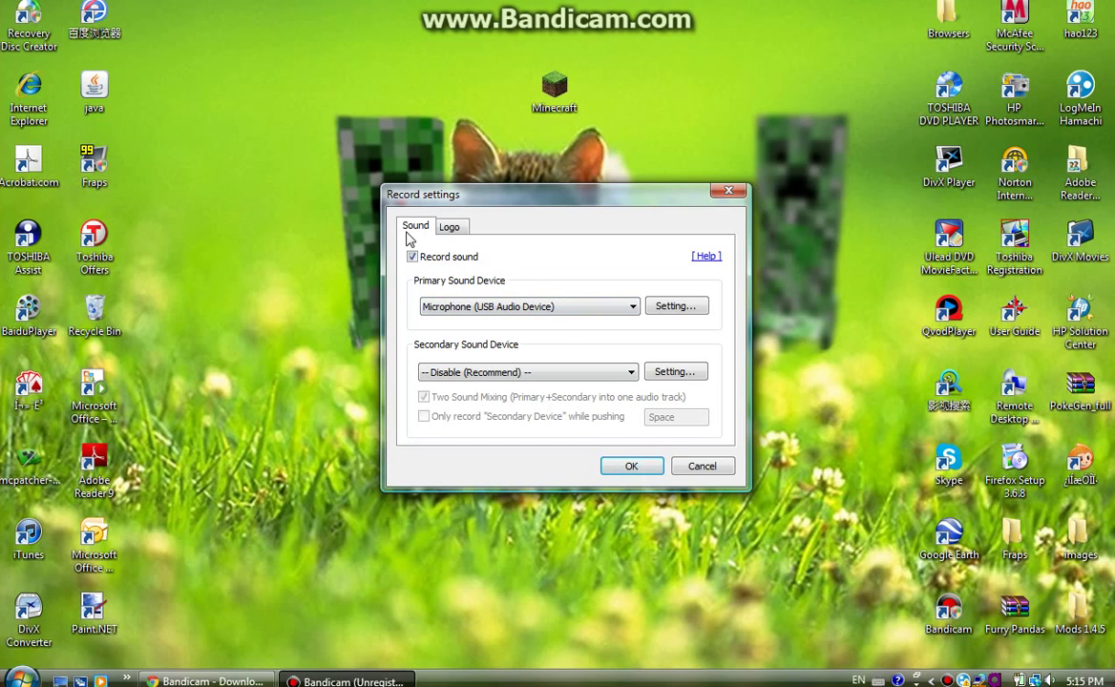
{"action": "left_click", "coordinate": [619, 307]}
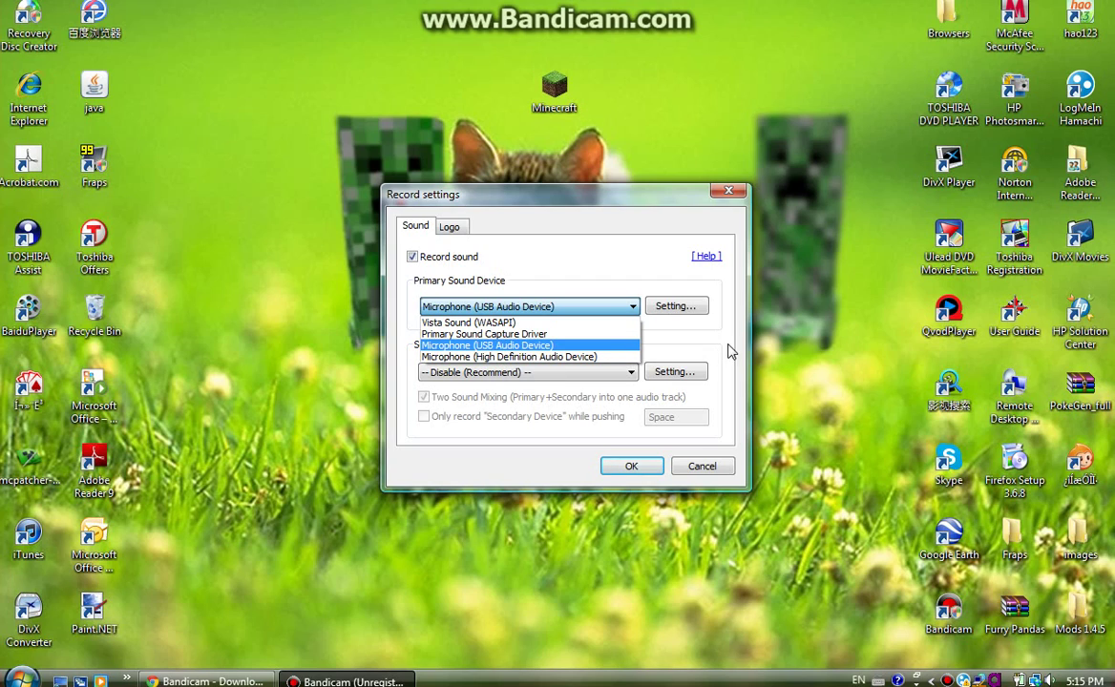
{"action": "left_click", "coordinate": [619, 347]}
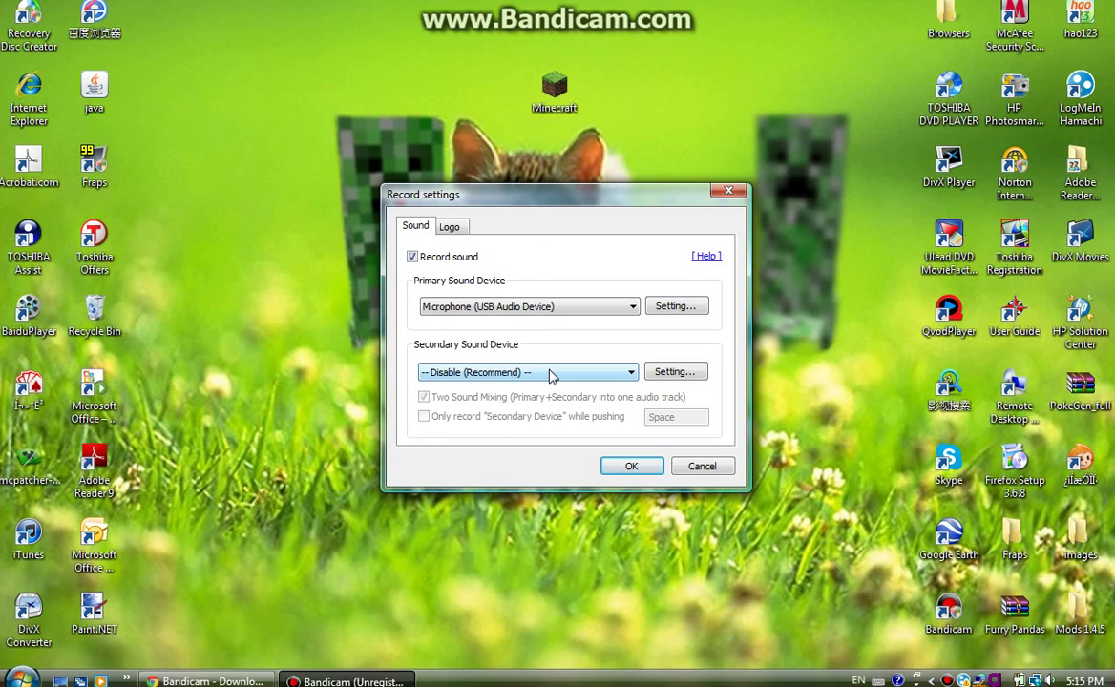
{"action": "left_click", "coordinate": [506, 375]}
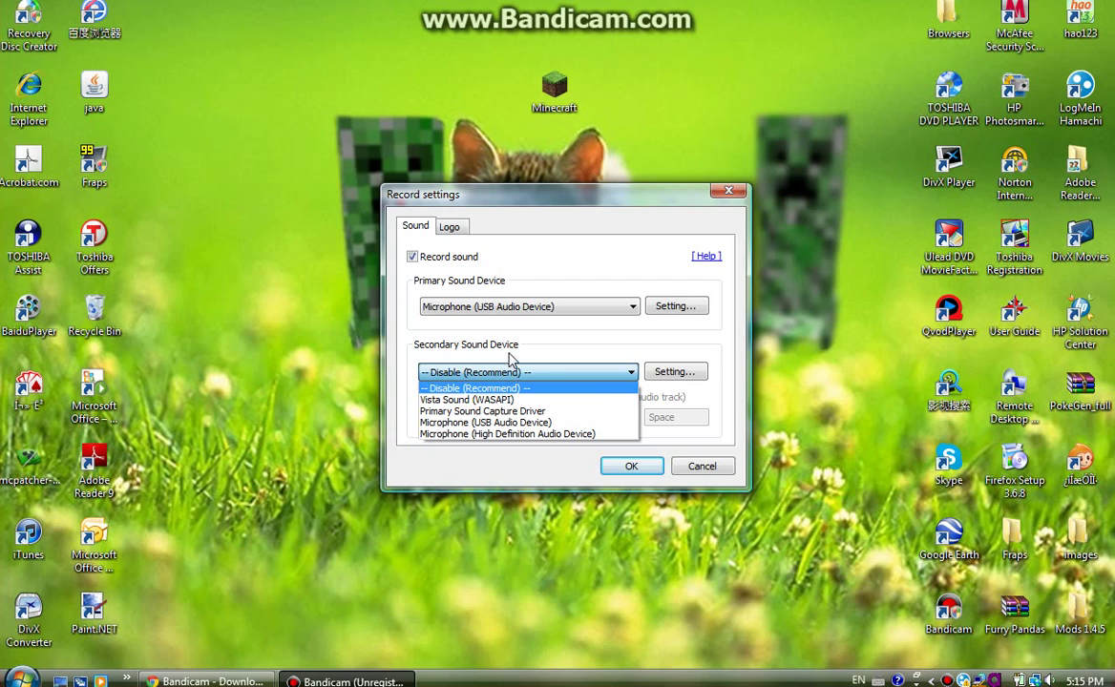
{"action": "left_click", "coordinate": [511, 355]}
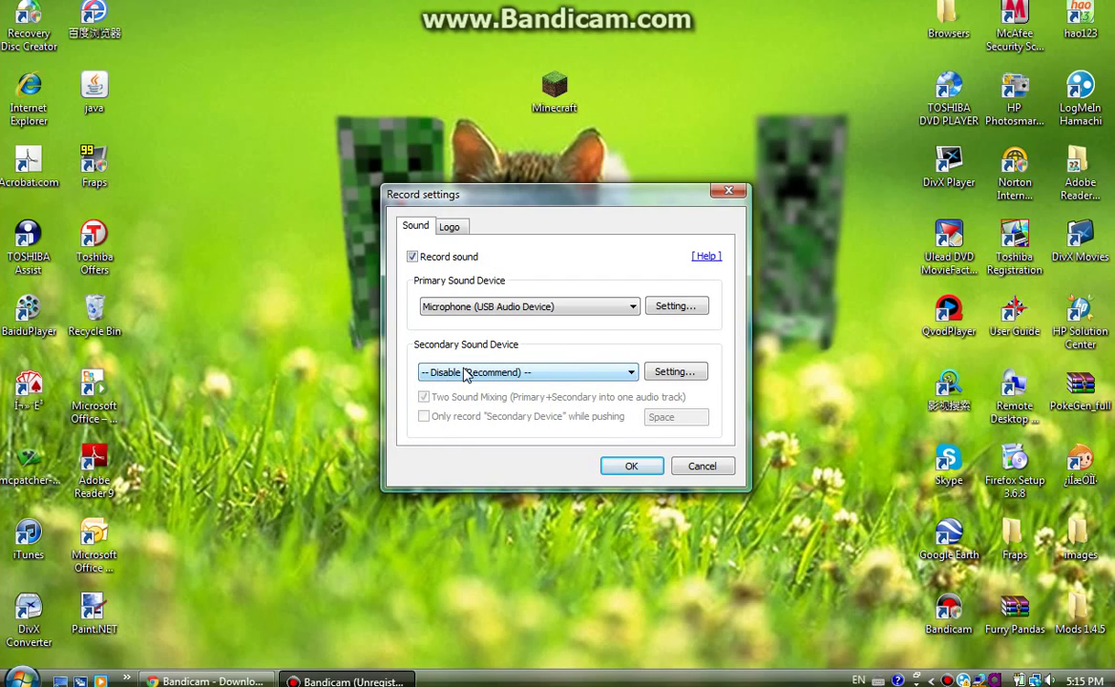
{"action": "left_click", "coordinate": [584, 374]}
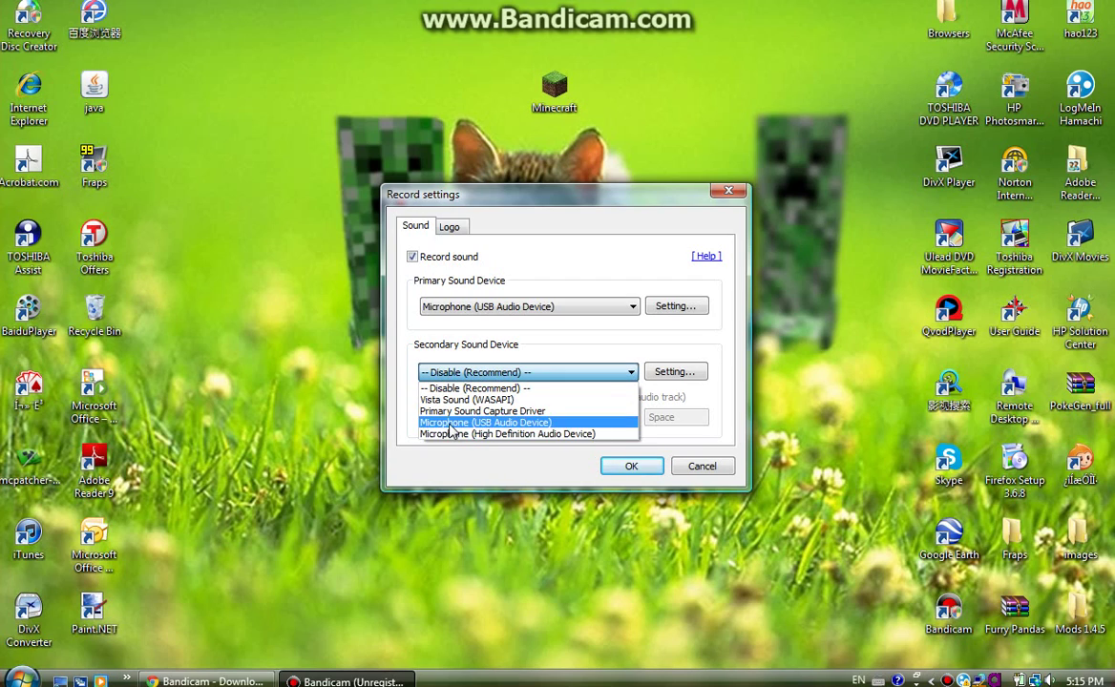
{"action": "left_click", "coordinate": [525, 346]}
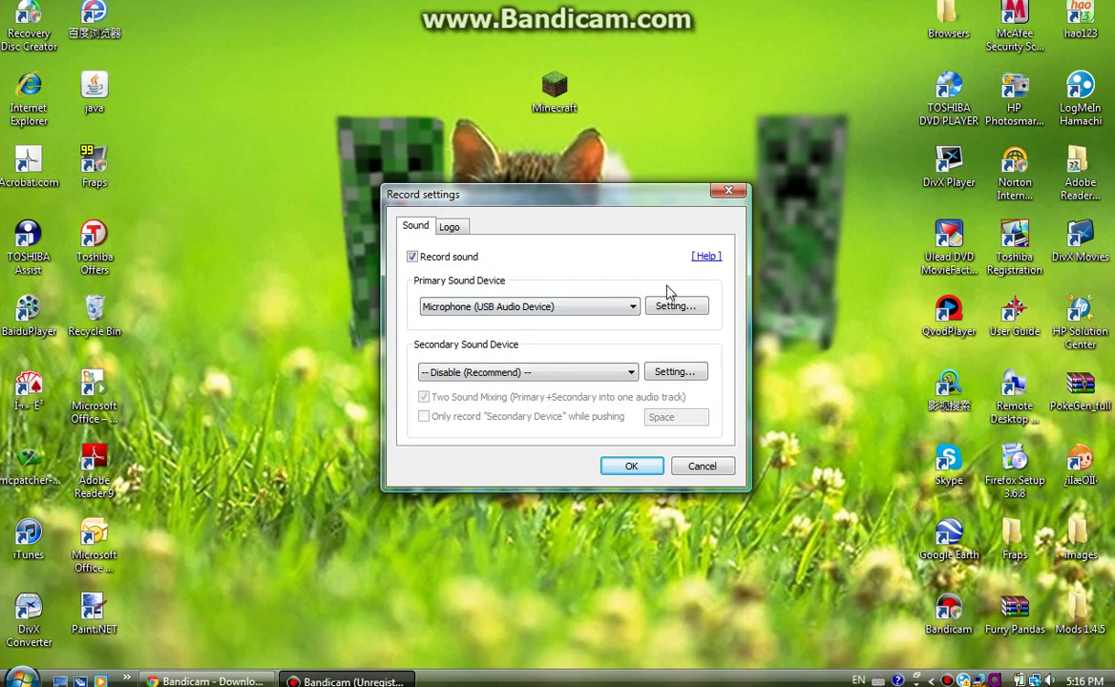
{"action": "left_click", "coordinate": [632, 467]}
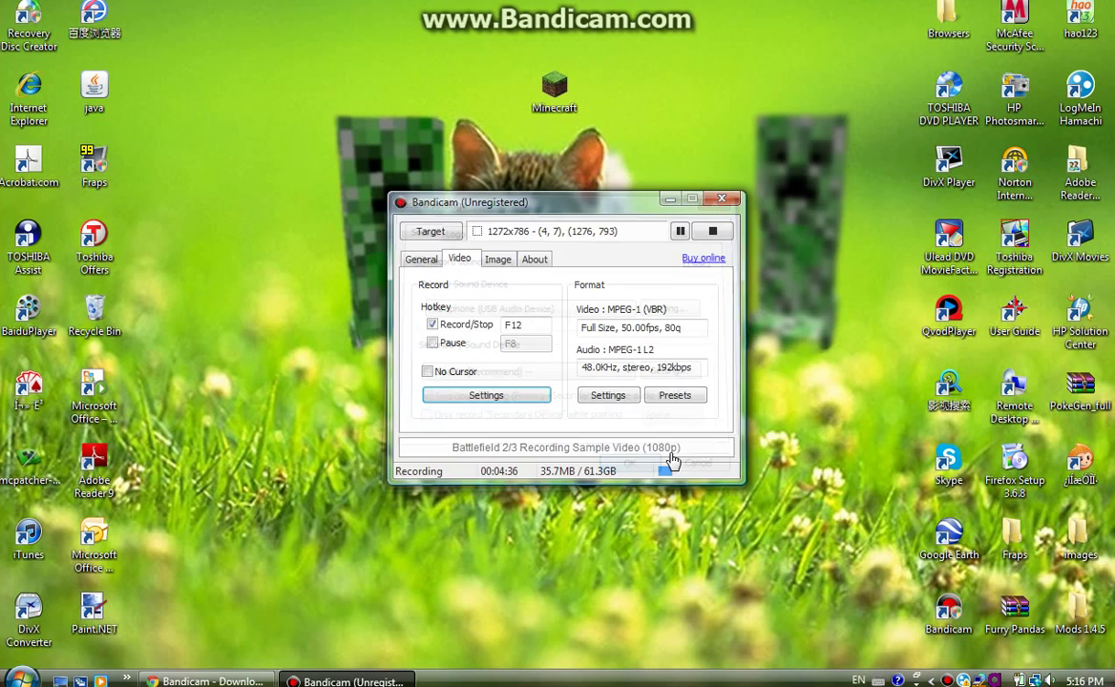
Step: Review the image capture settings and the About information, and return to the general options
{"action": "left_click", "coordinate": [498, 258]}
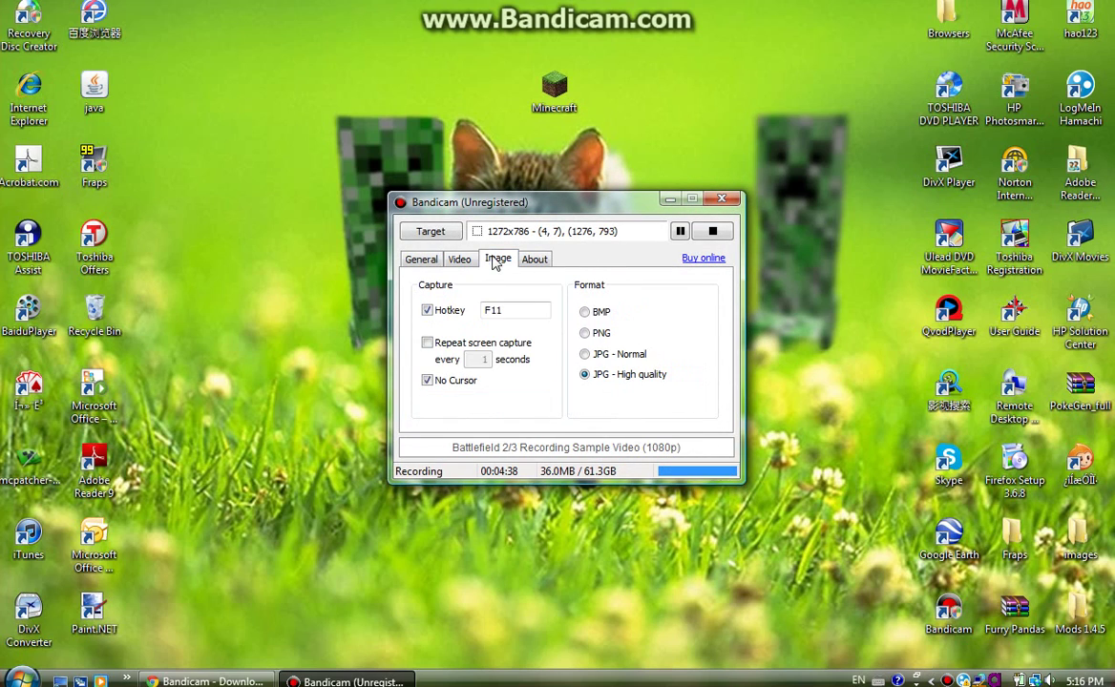
{"action": "left_click", "coordinate": [530, 257]}
{"action": "left_click", "coordinate": [504, 260]}
{"action": "left_click", "coordinate": [530, 258]}
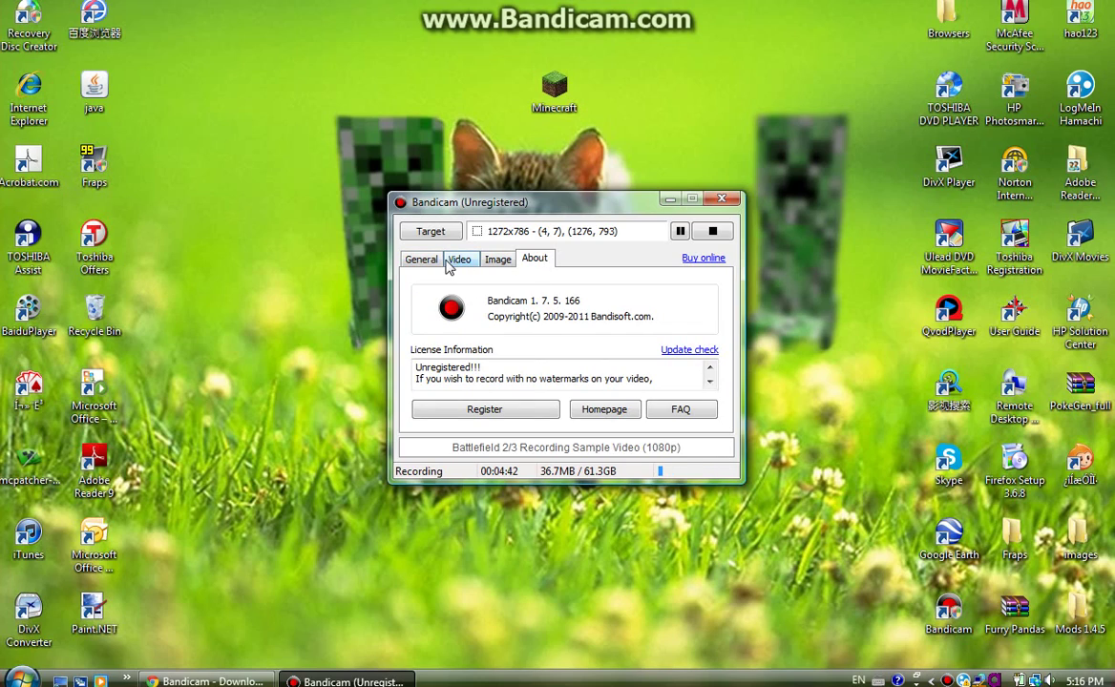
{"action": "left_click", "coordinate": [429, 262]}
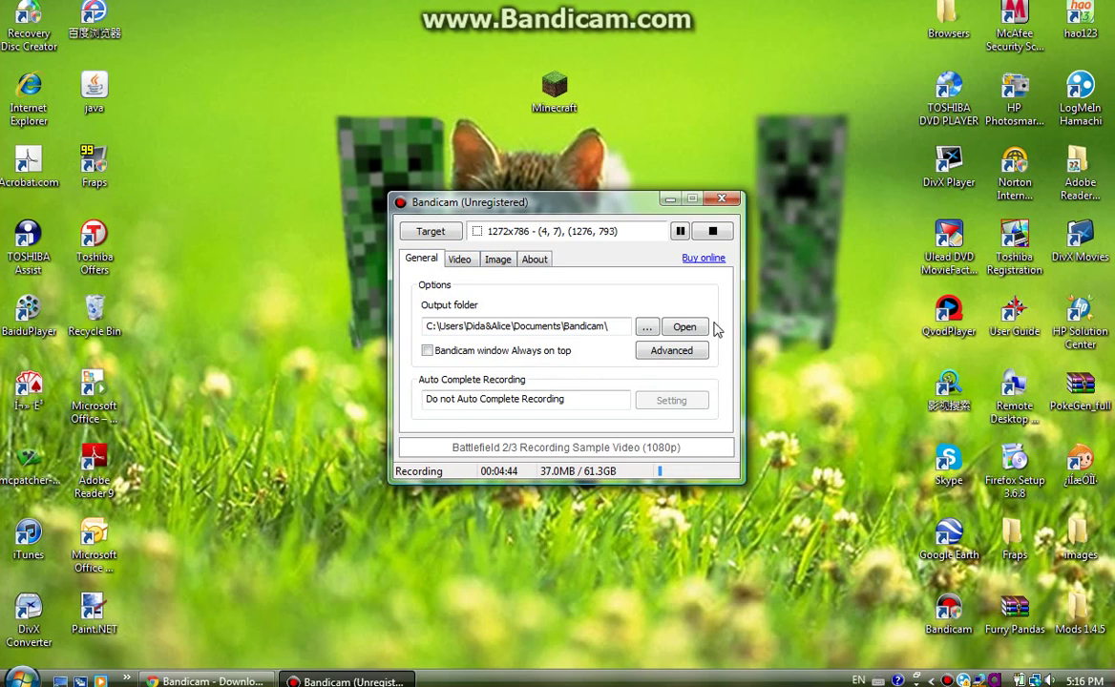